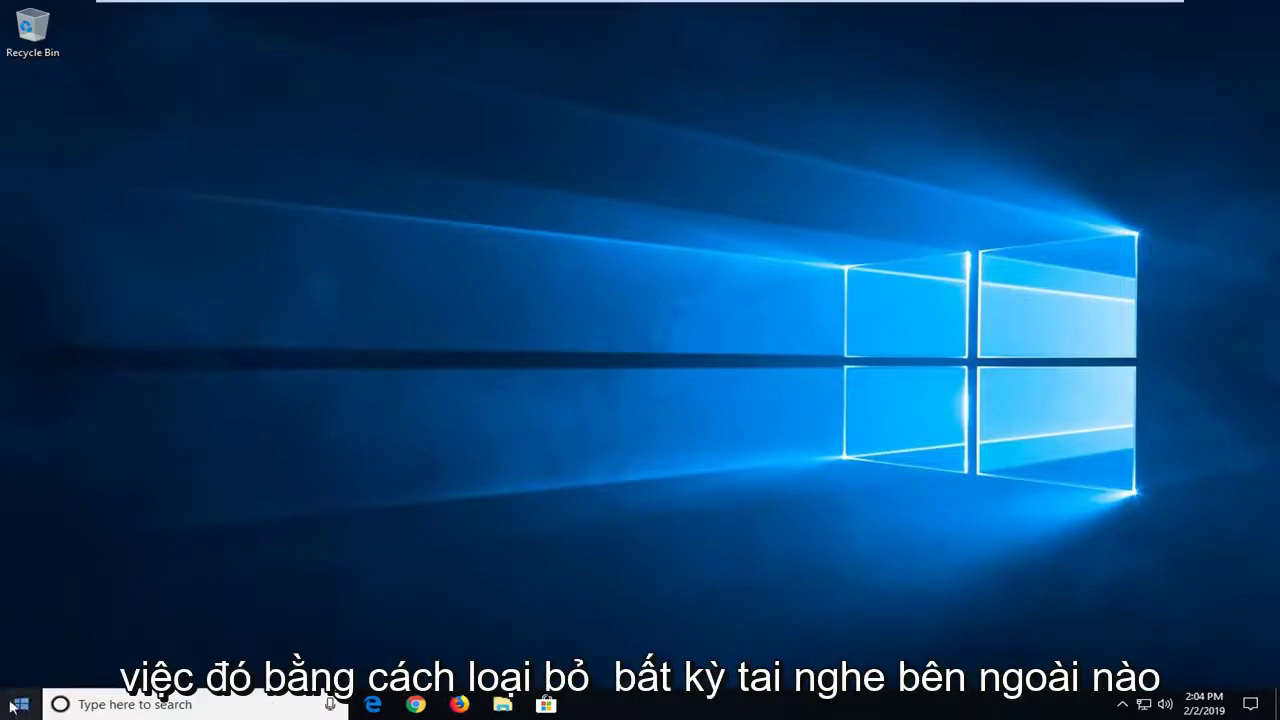
Search the Start menu for 'device manager' and open the Device Manager result
click(12, 703)
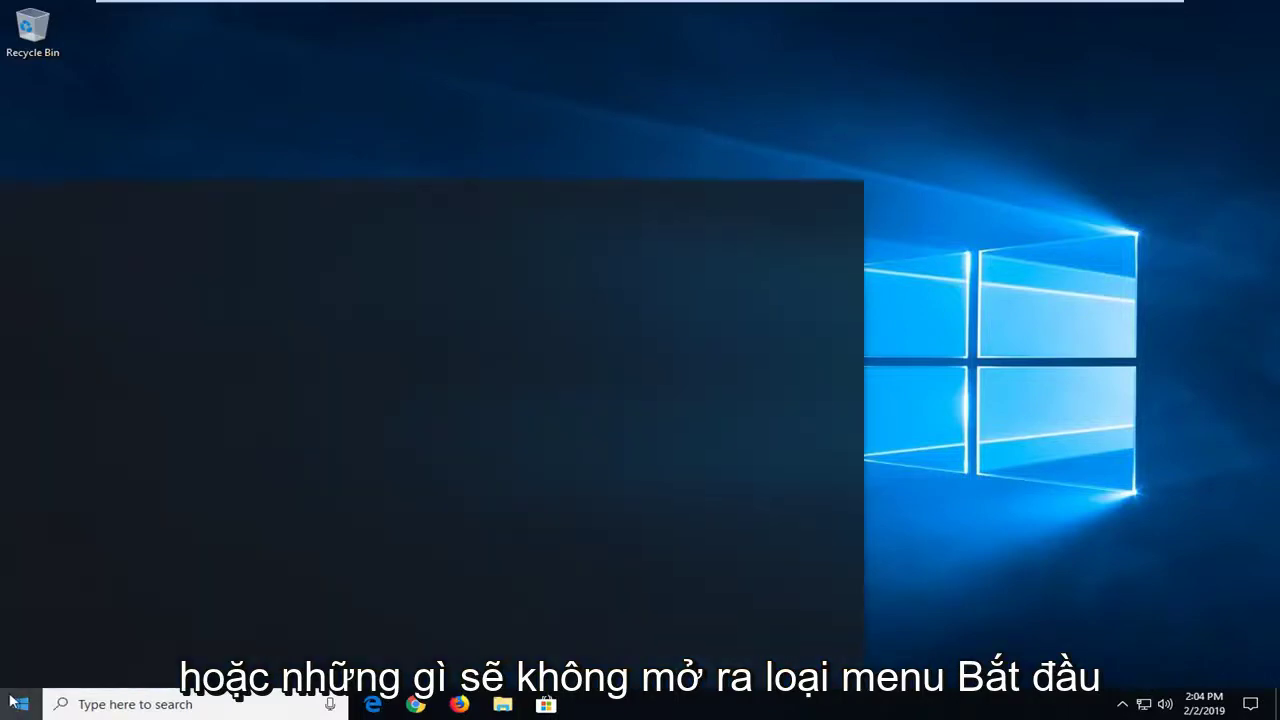
text(devic)
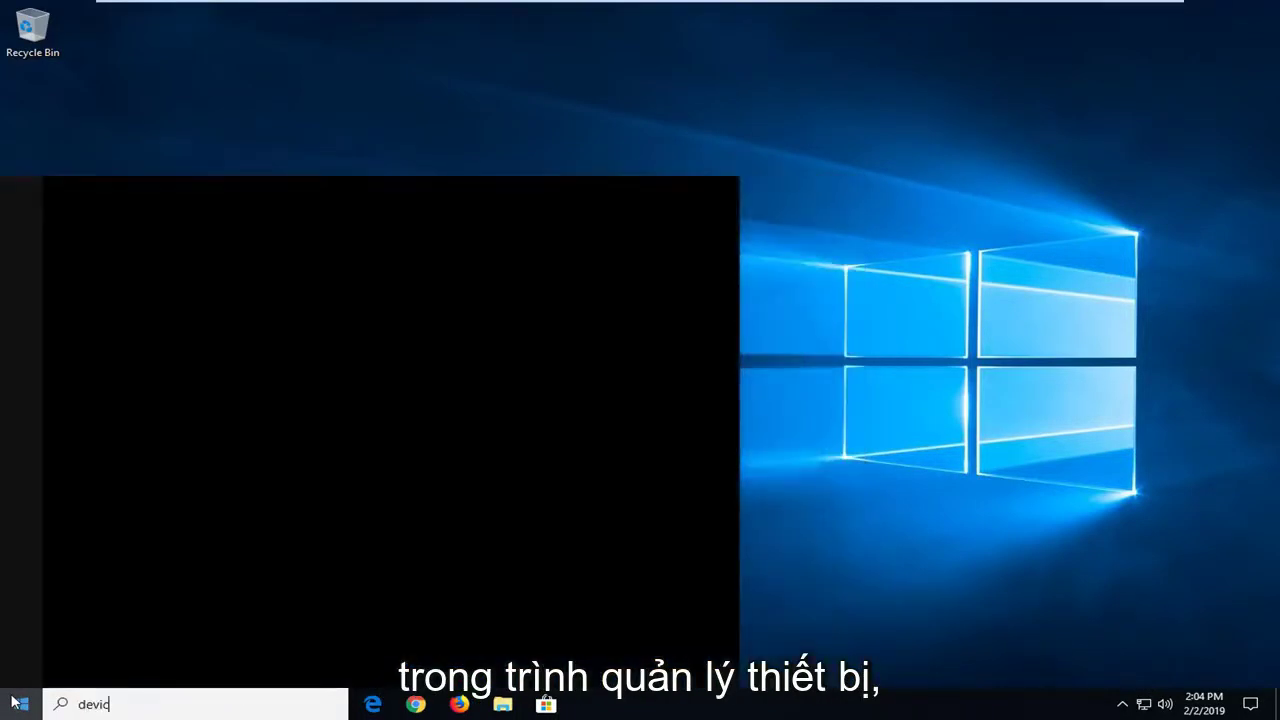
text(e manager)
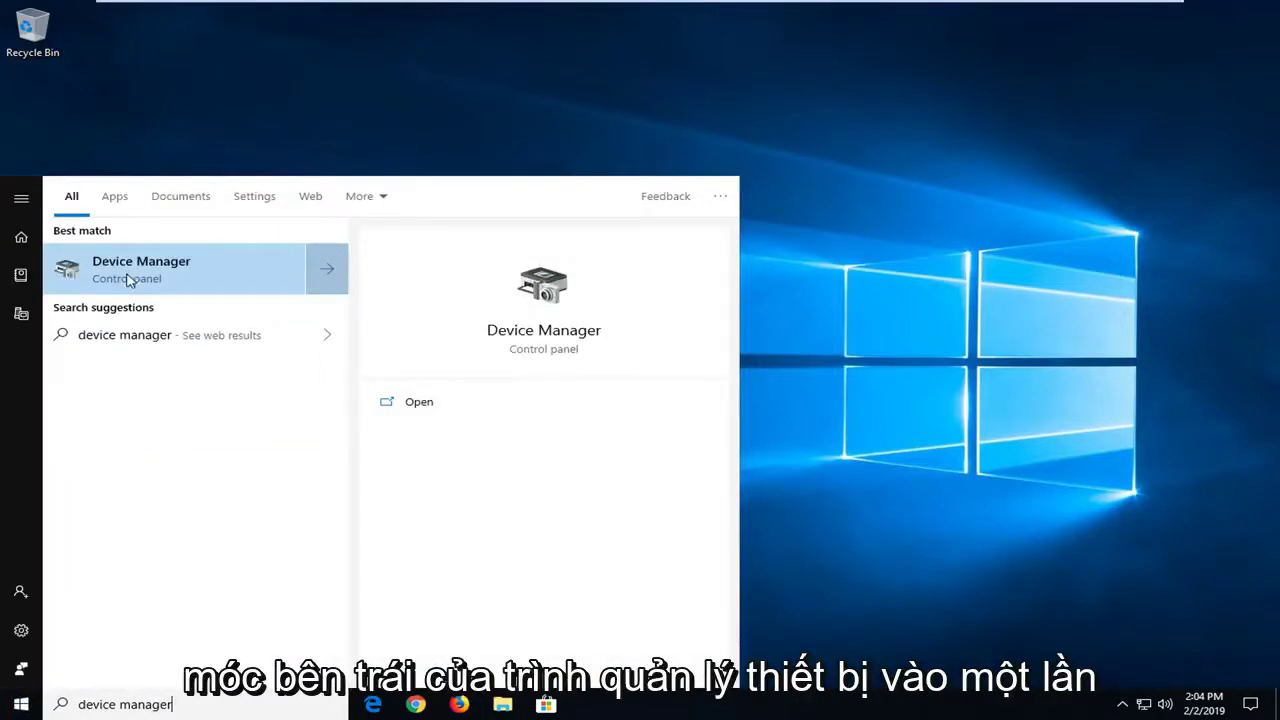
click(115, 264)
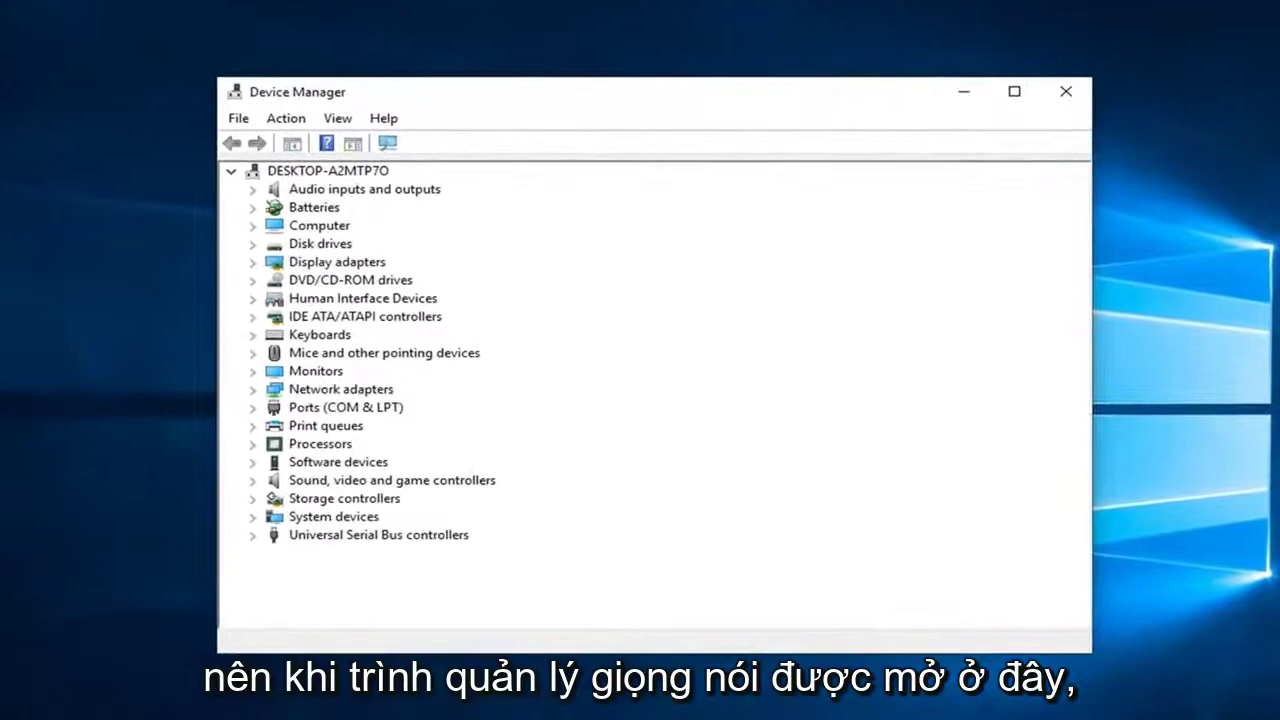
Disable the High Definition Audio Device under Sound, video and game controllers, confirm, then re-enable it
click(316, 484)
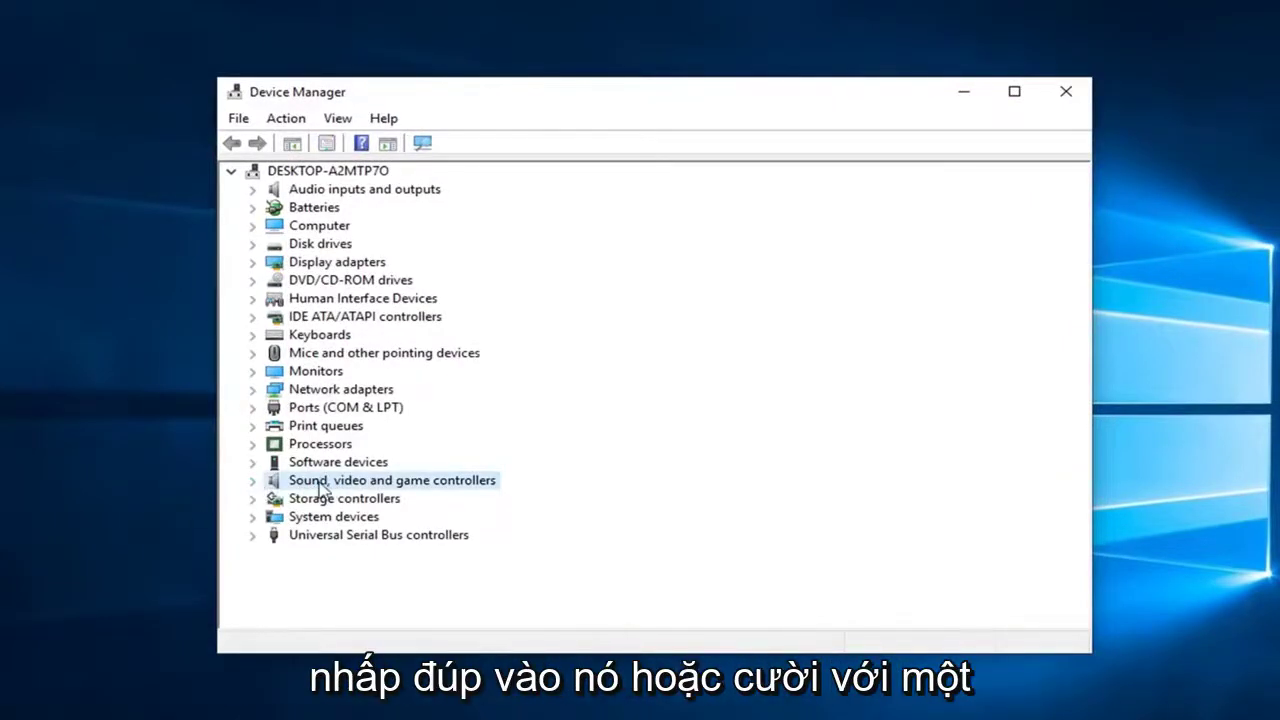
click(253, 481)
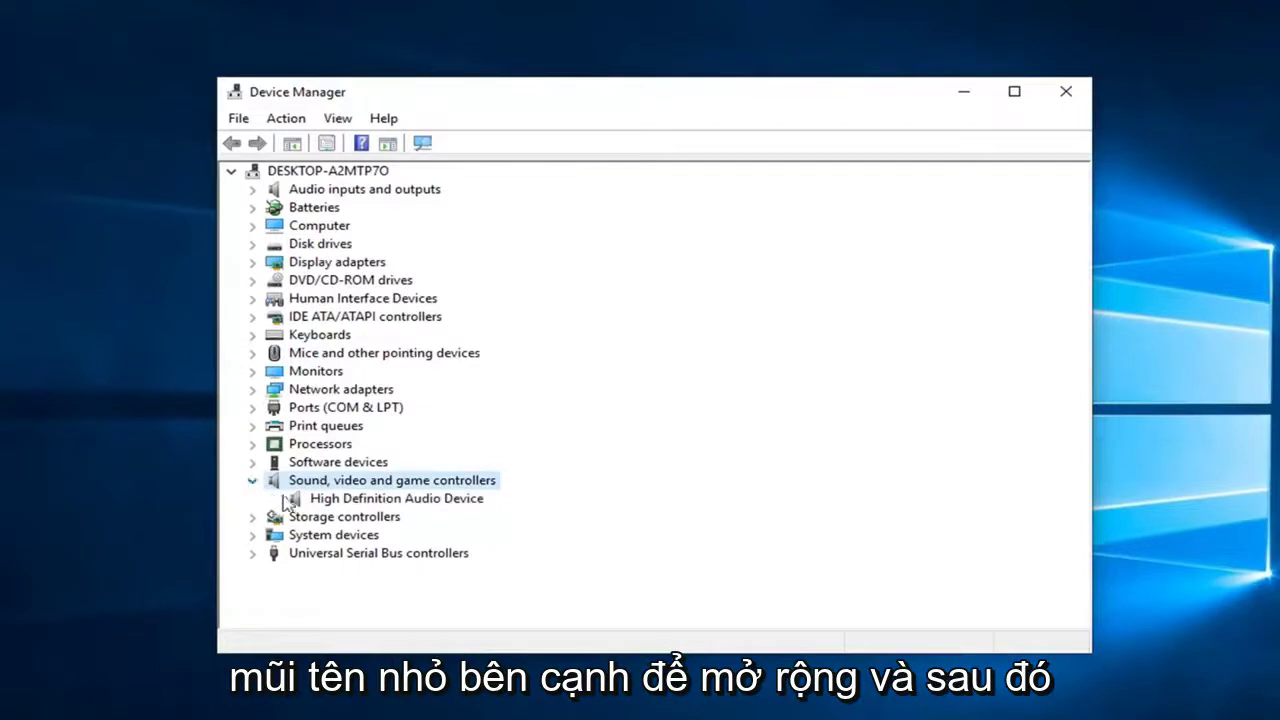
click(345, 503)
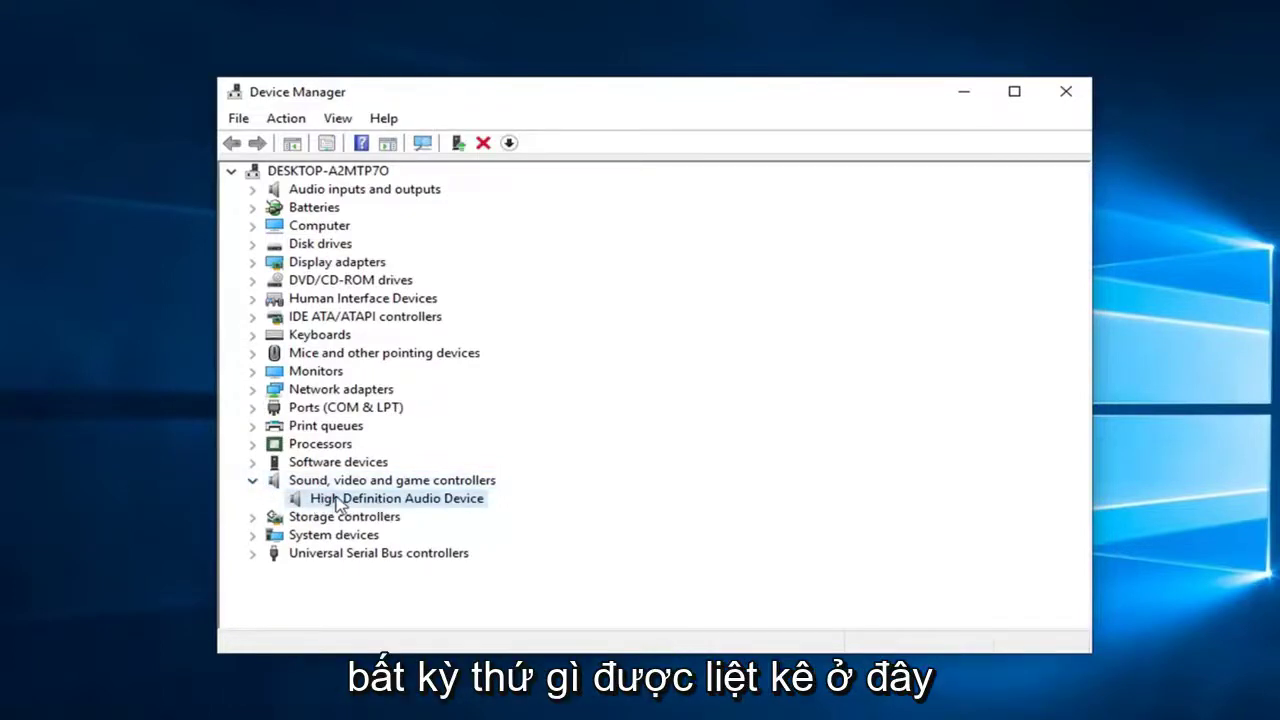
right_click(335, 506)
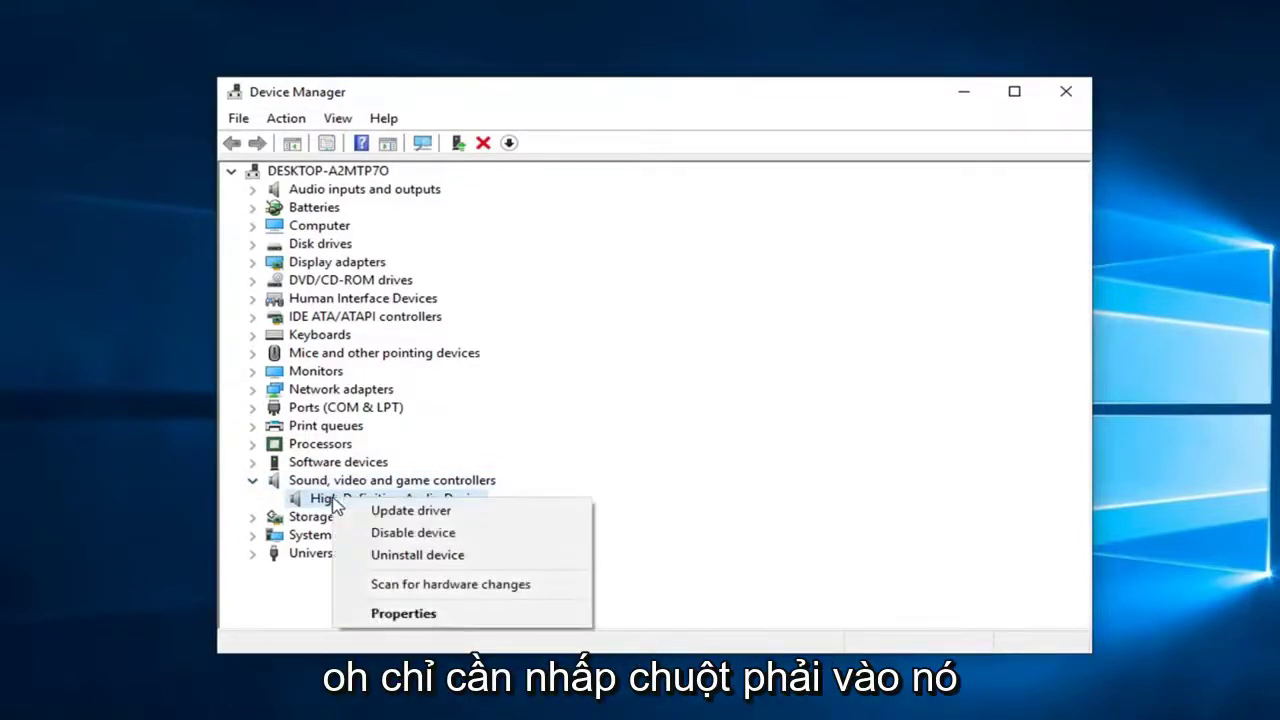
click(409, 536)
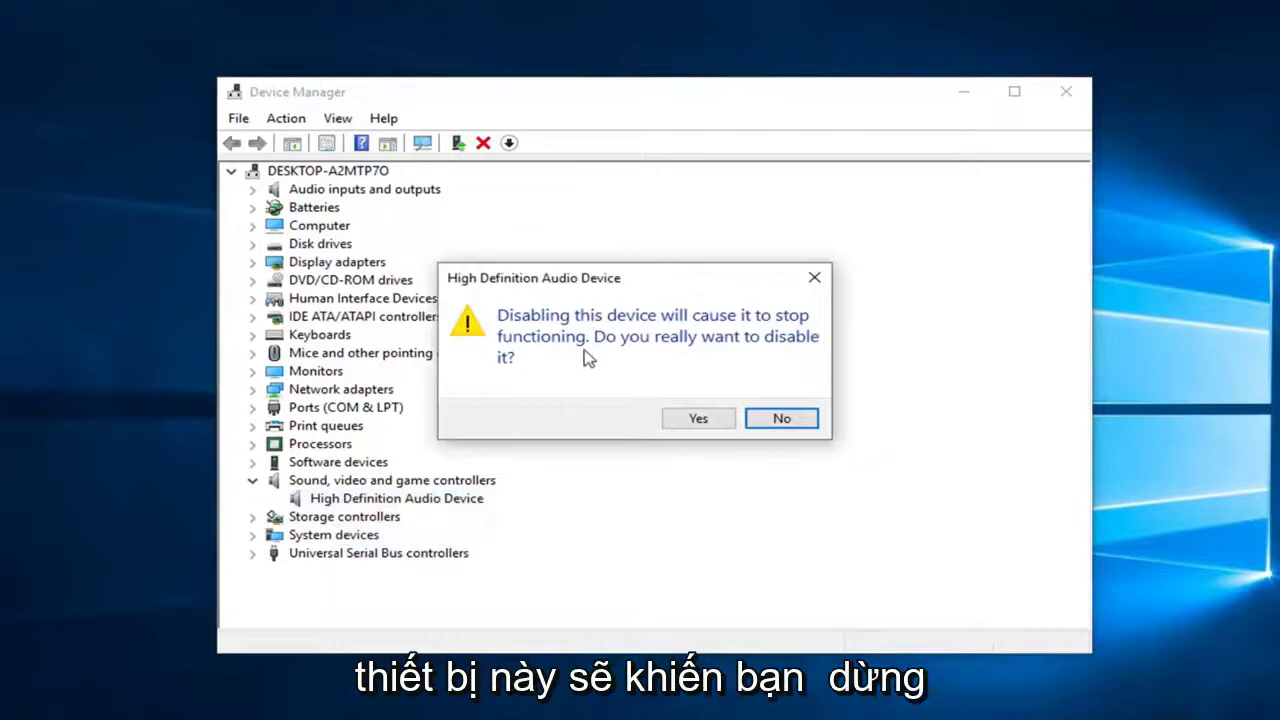
click(702, 420)
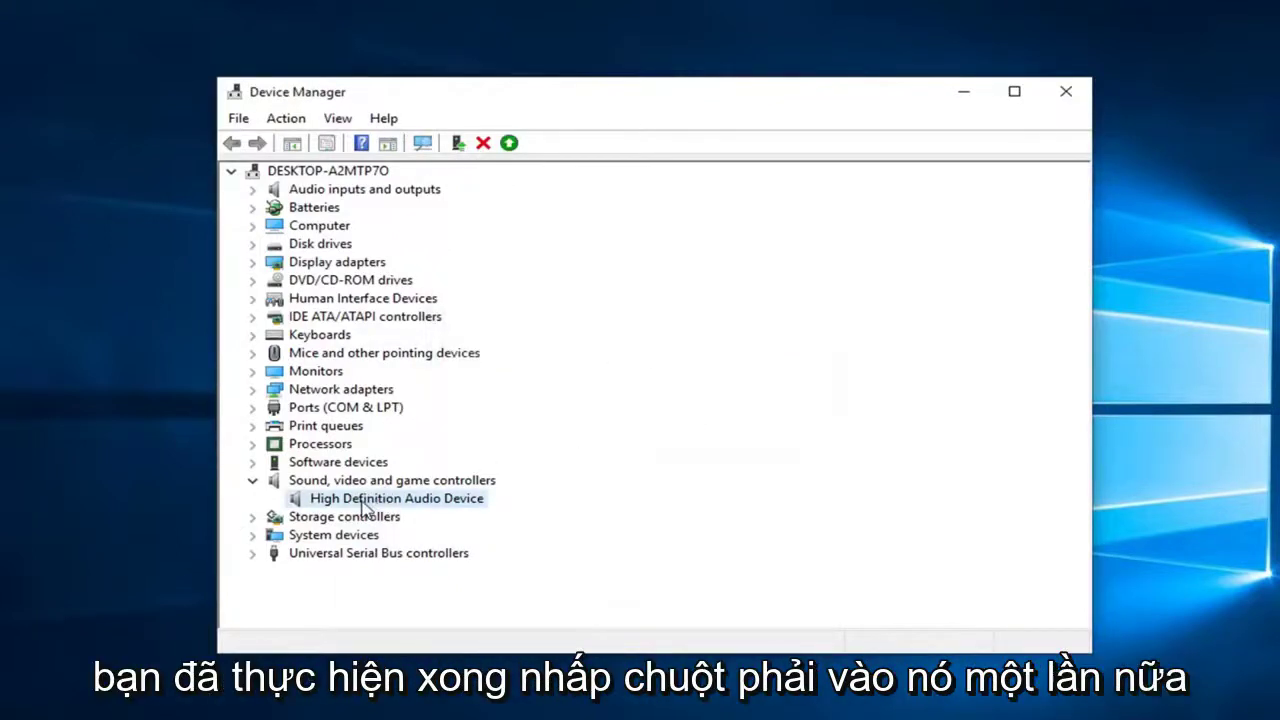
right_click(363, 508)
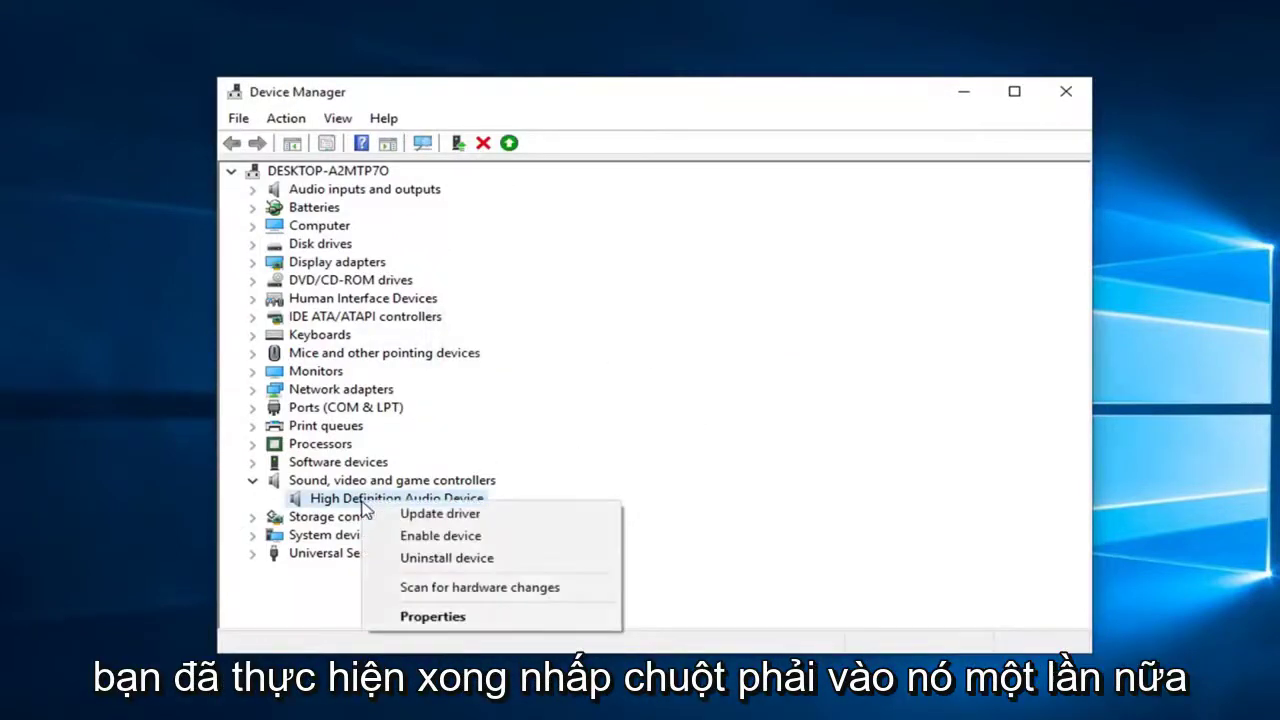
click(432, 538)
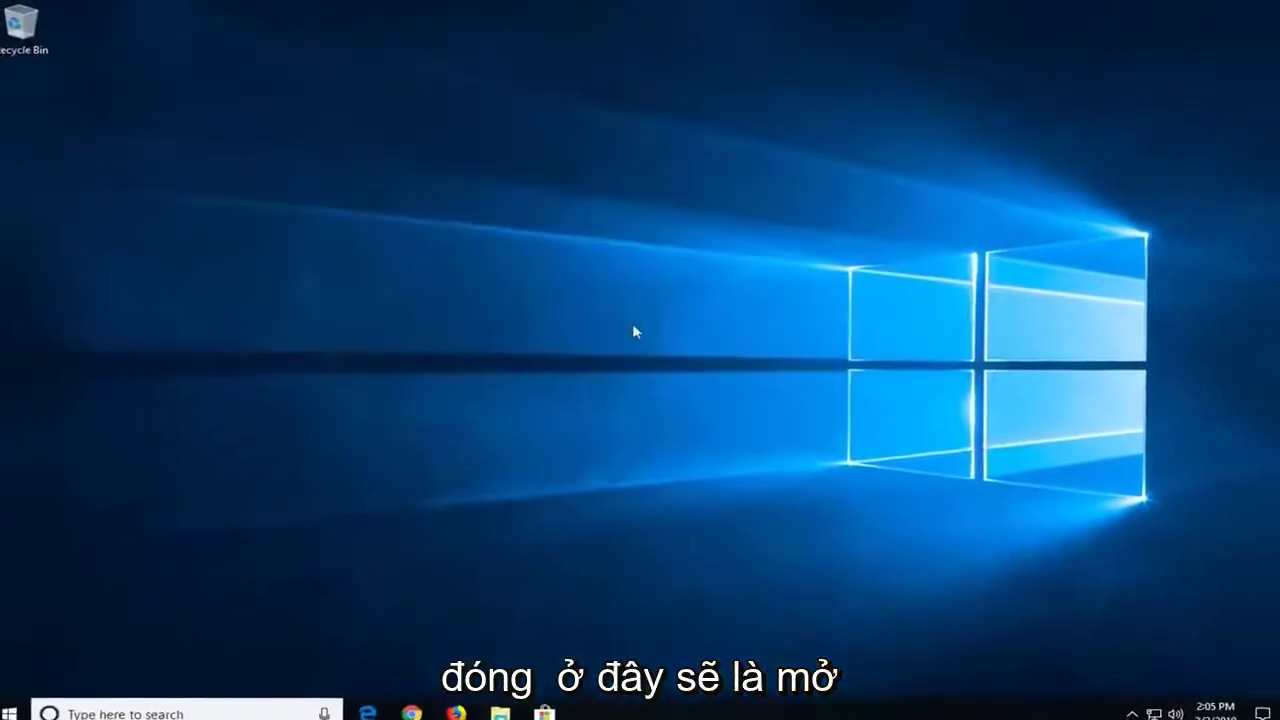
Open the Run dialog from Start search and run 'mmsys.cpl' to launch the Sound control panel
click(4, 708)
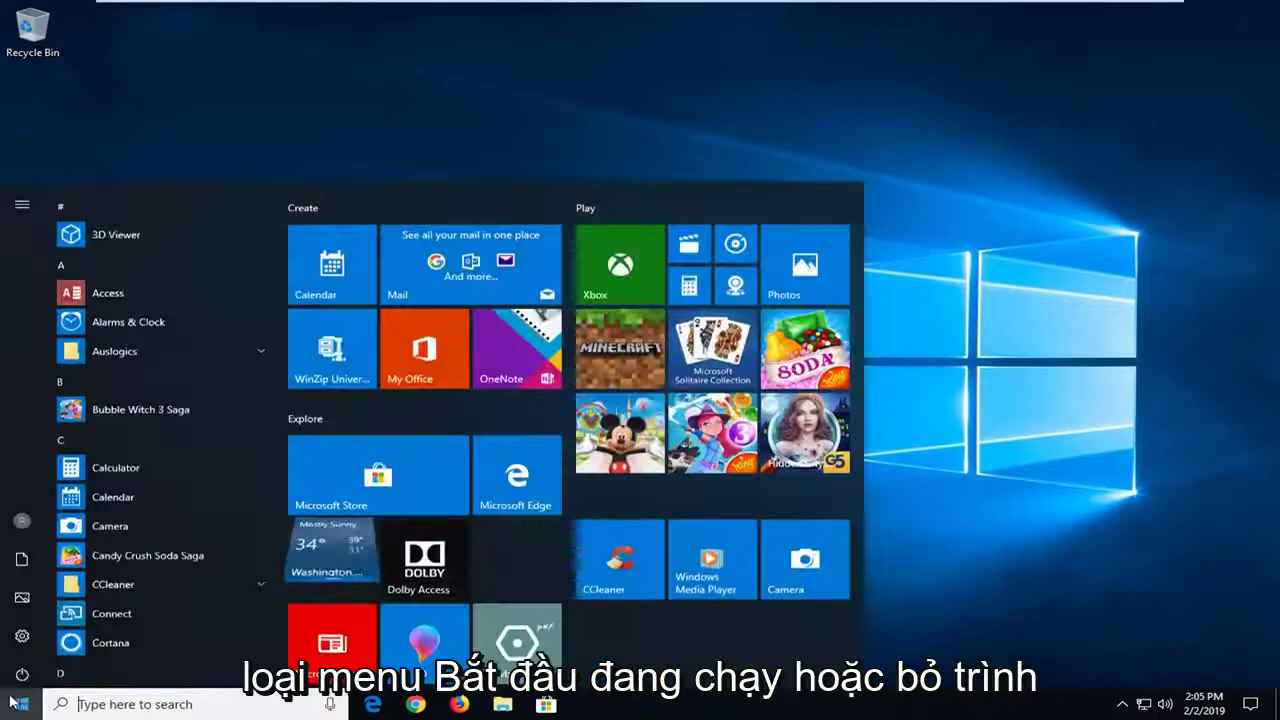
text(run)
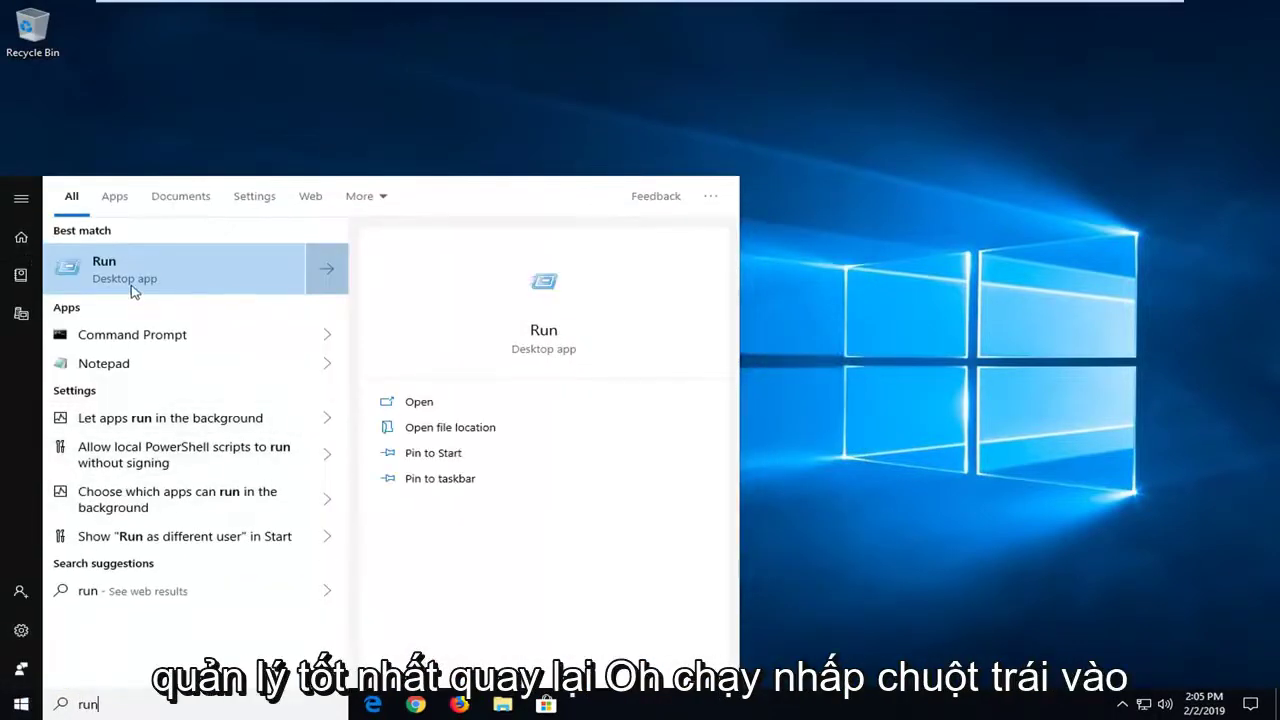
click(150, 279)
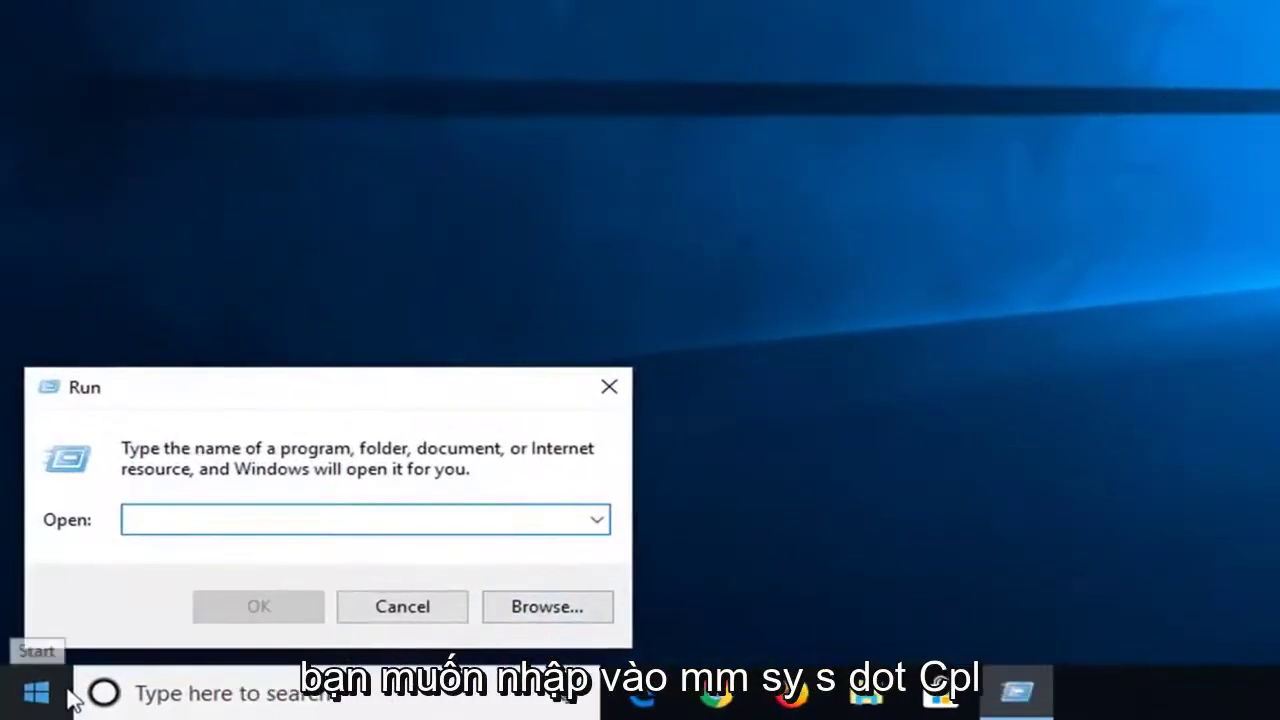
text(mm)
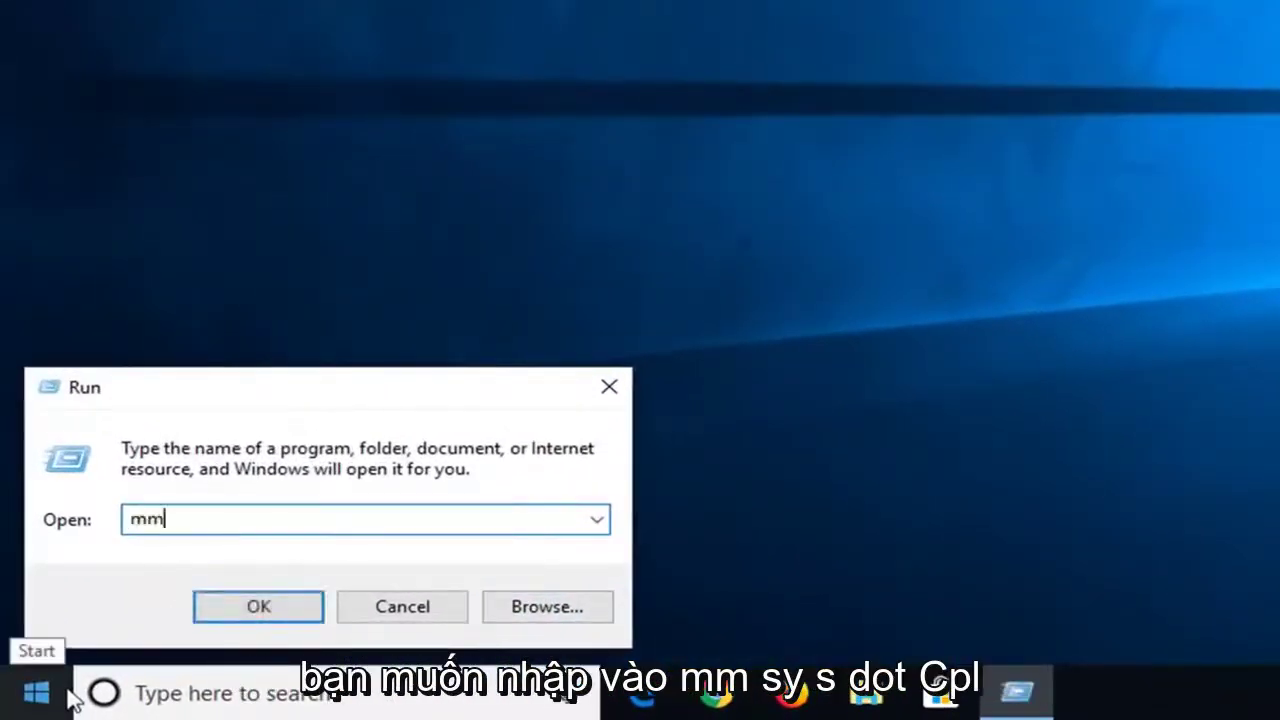
text(sys)
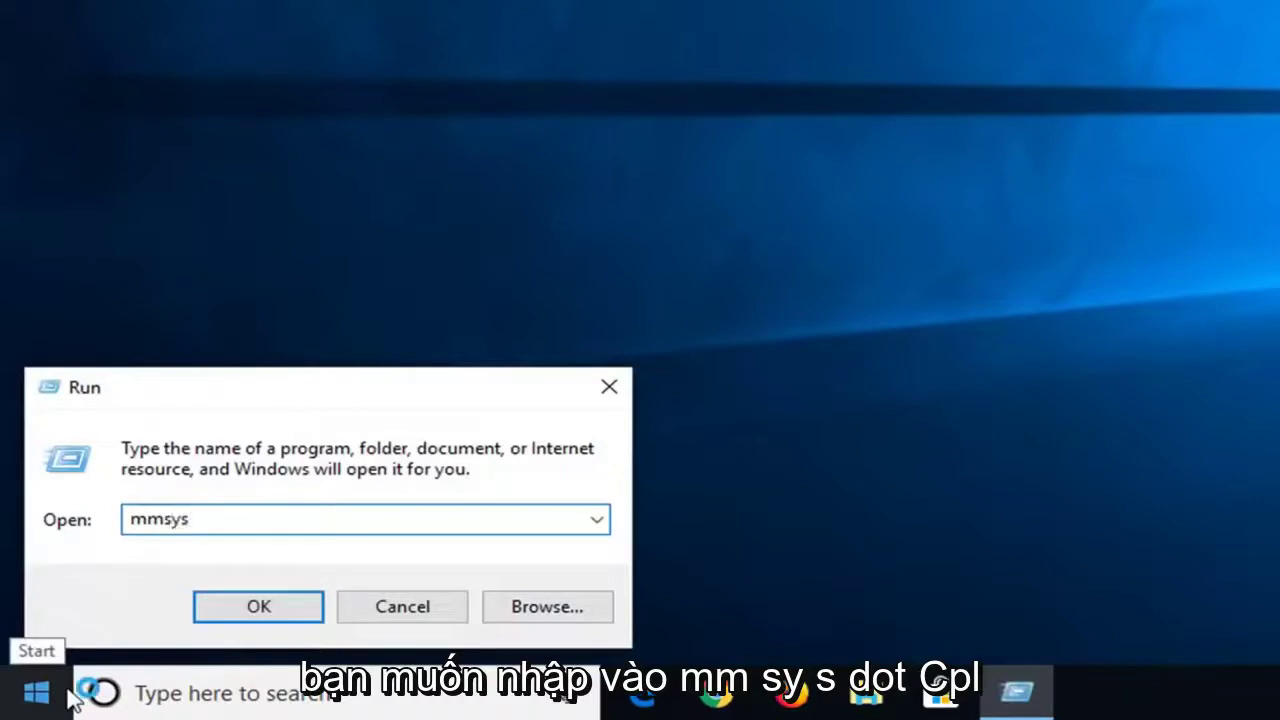
text(.cpl)
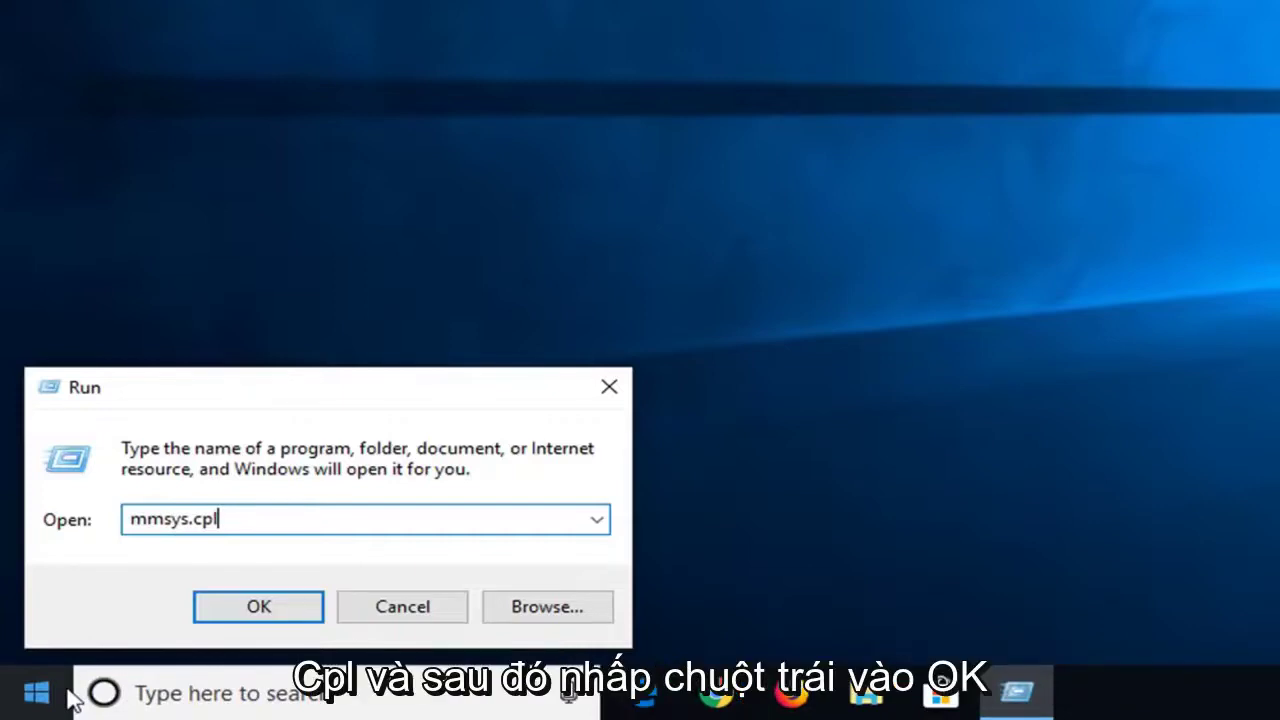
click(262, 610)
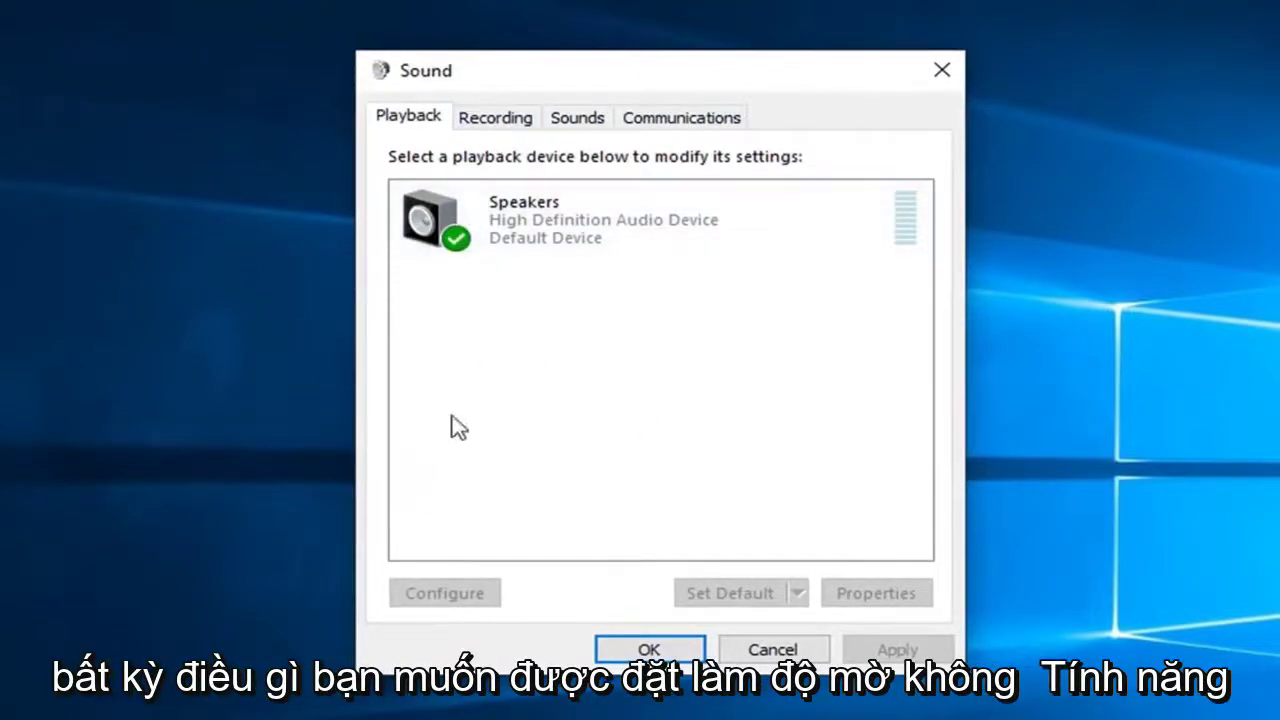
Check the Speakers playback device and Microphone recording device, then reselect Speakers on Playback
click(557, 222)
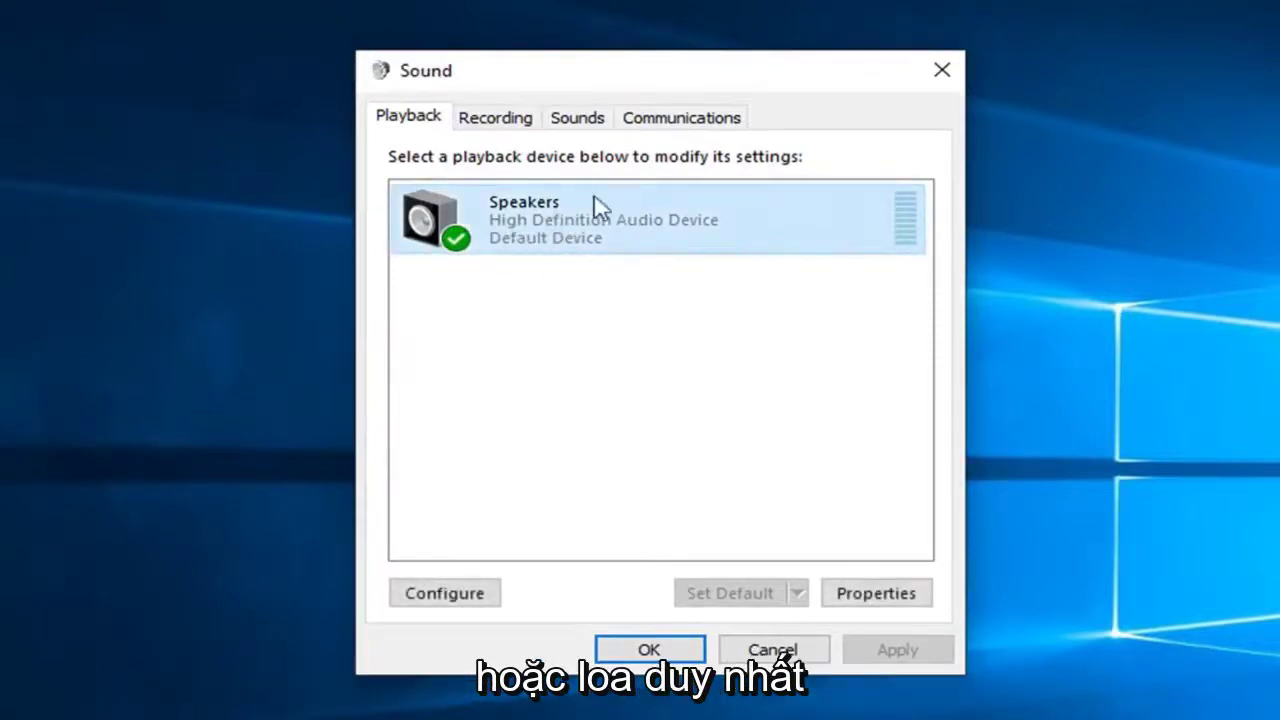
click(494, 126)
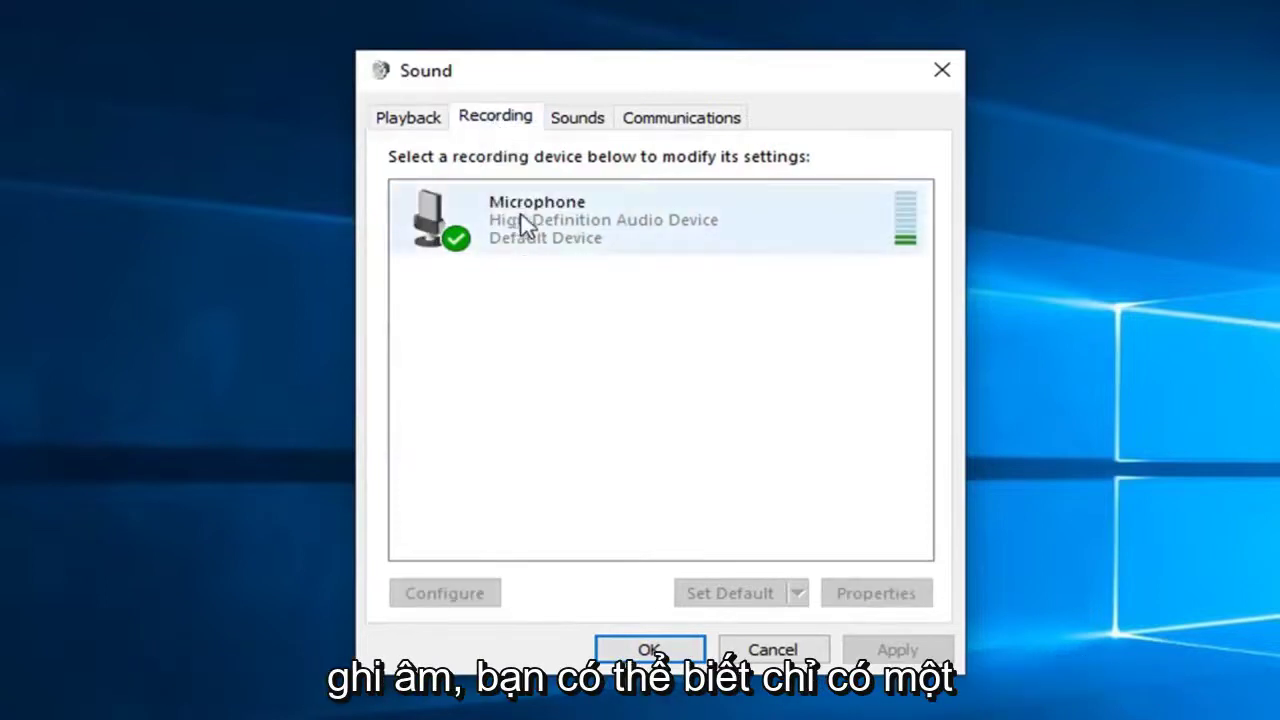
click(520, 222)
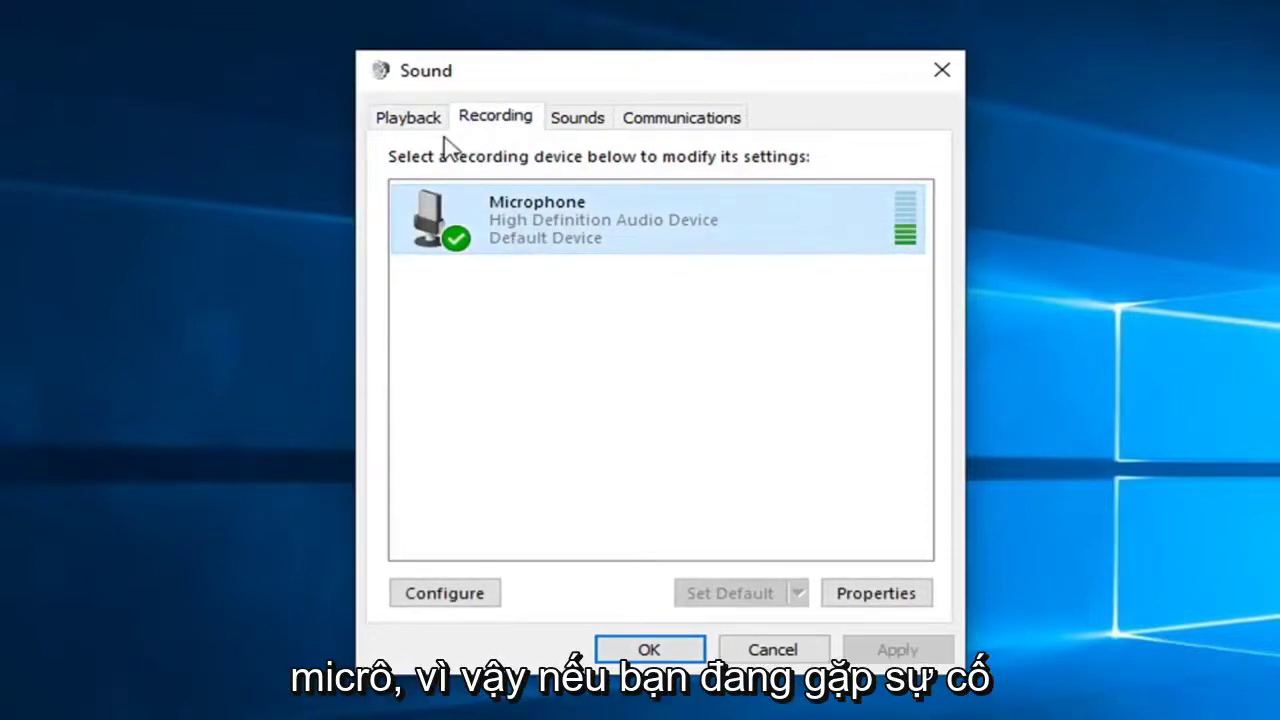
click(410, 120)
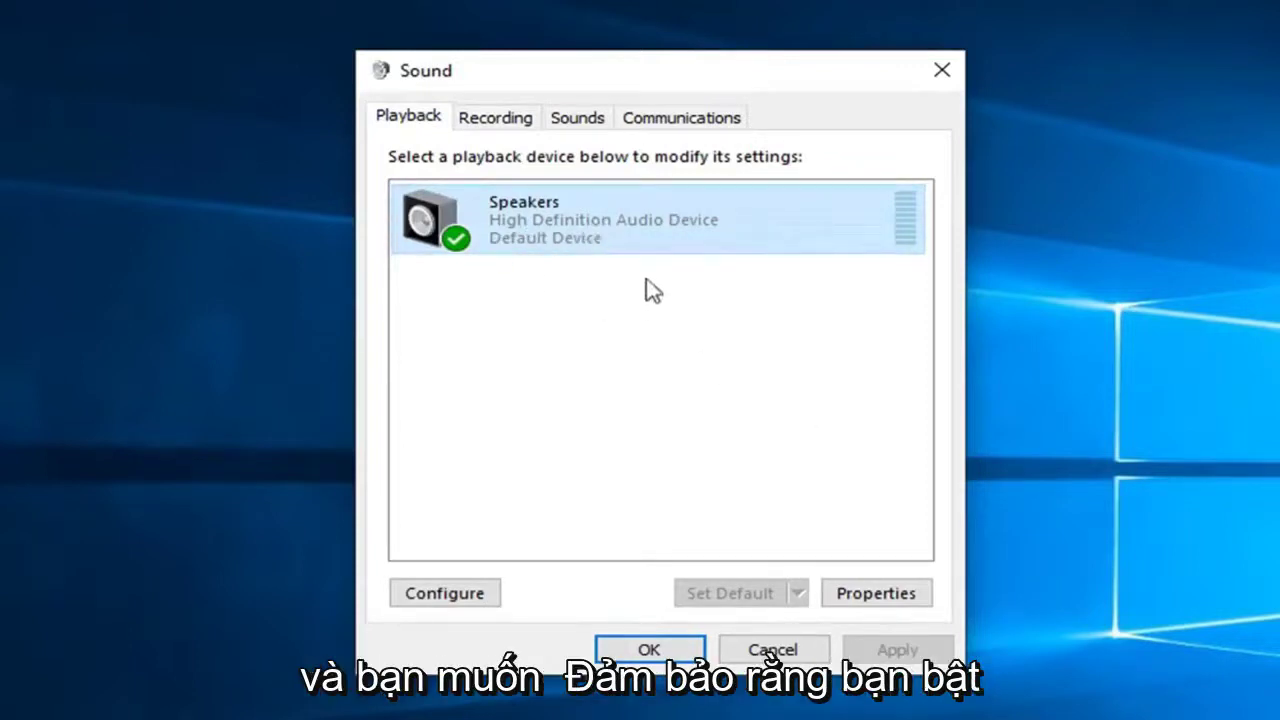
click(480, 258)
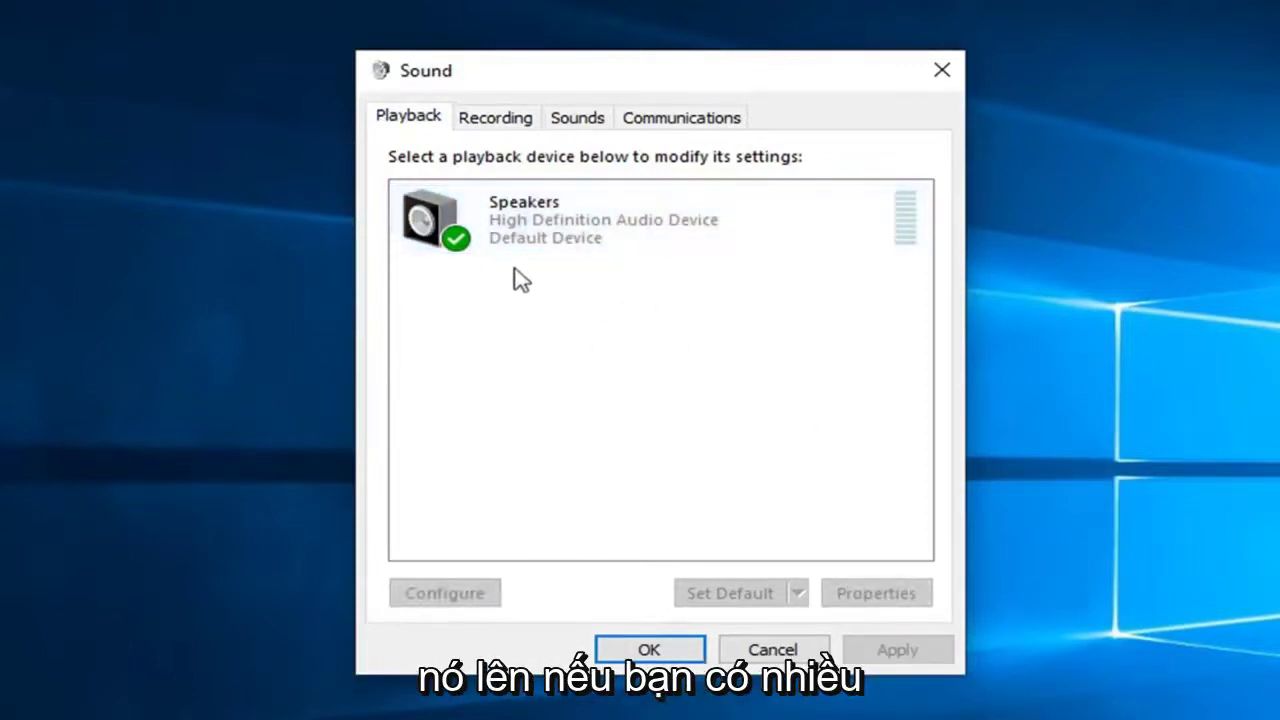
click(530, 215)
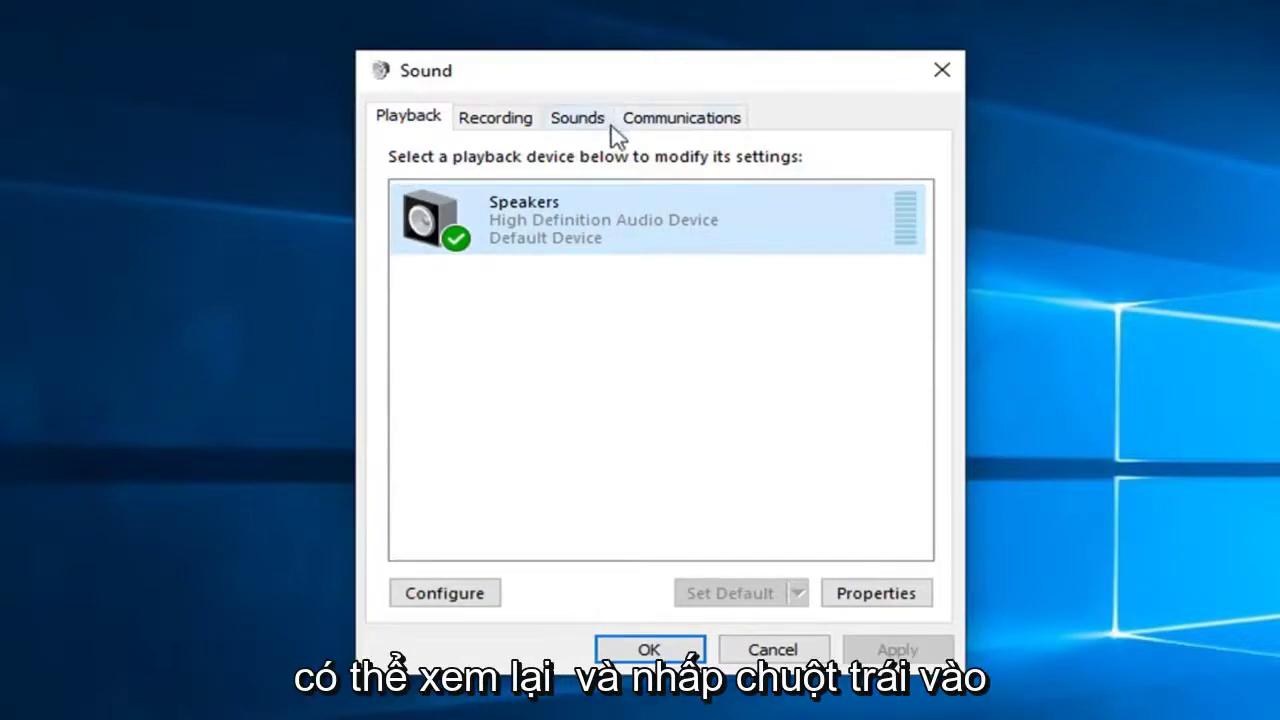
In Speakers Properties, keep the Advanced default format at 16 bit, 48000 Hz (DVD Quality) and confirm
click(880, 596)
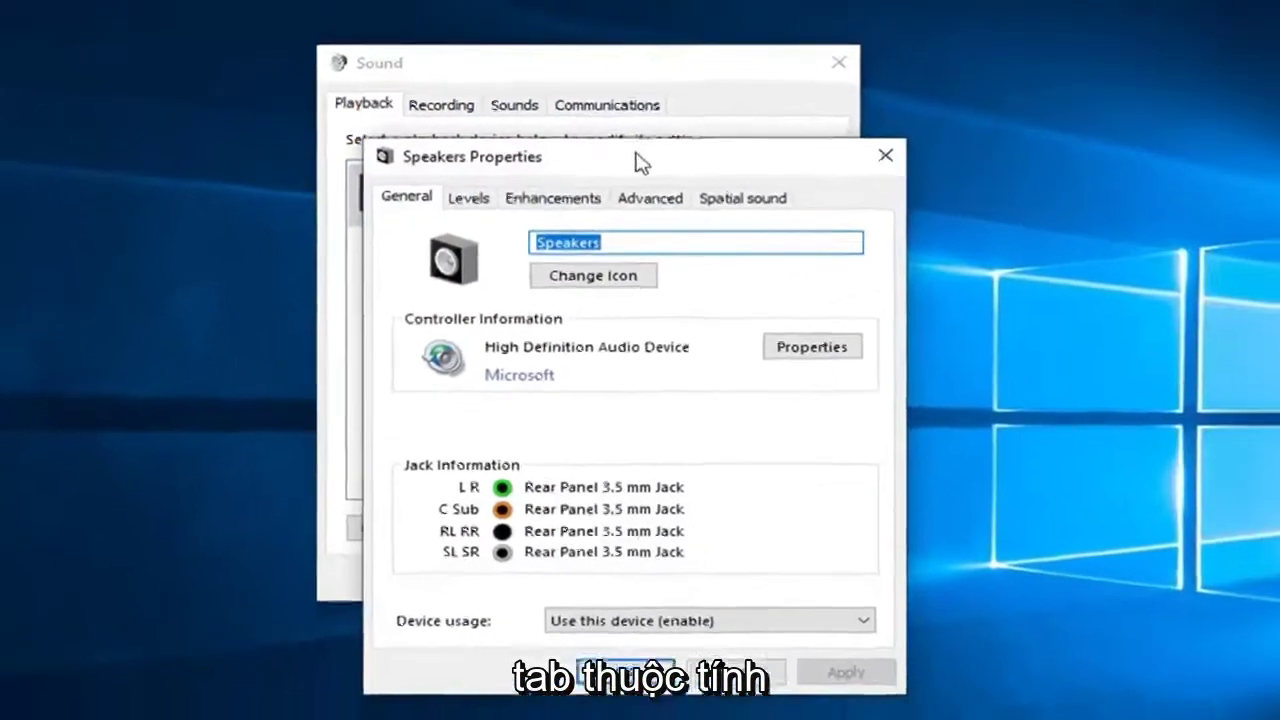
drag(640, 170, 658, 221)
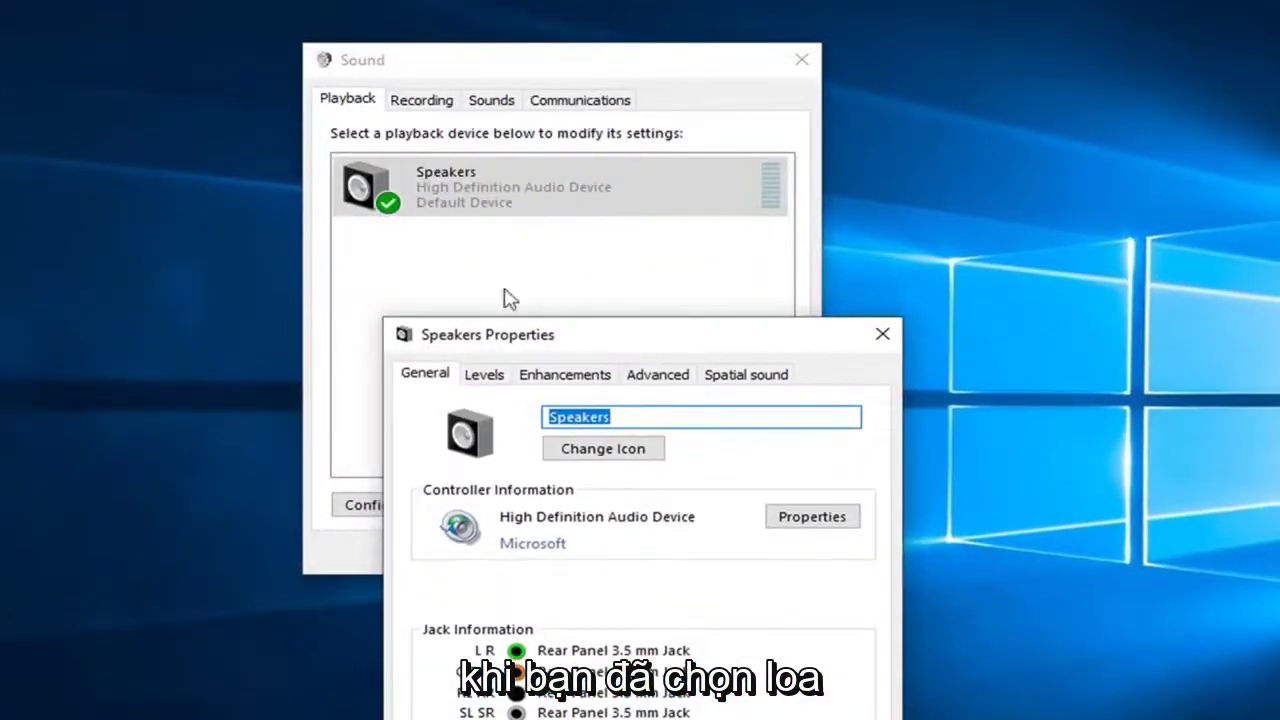
drag(535, 347, 454, 94)
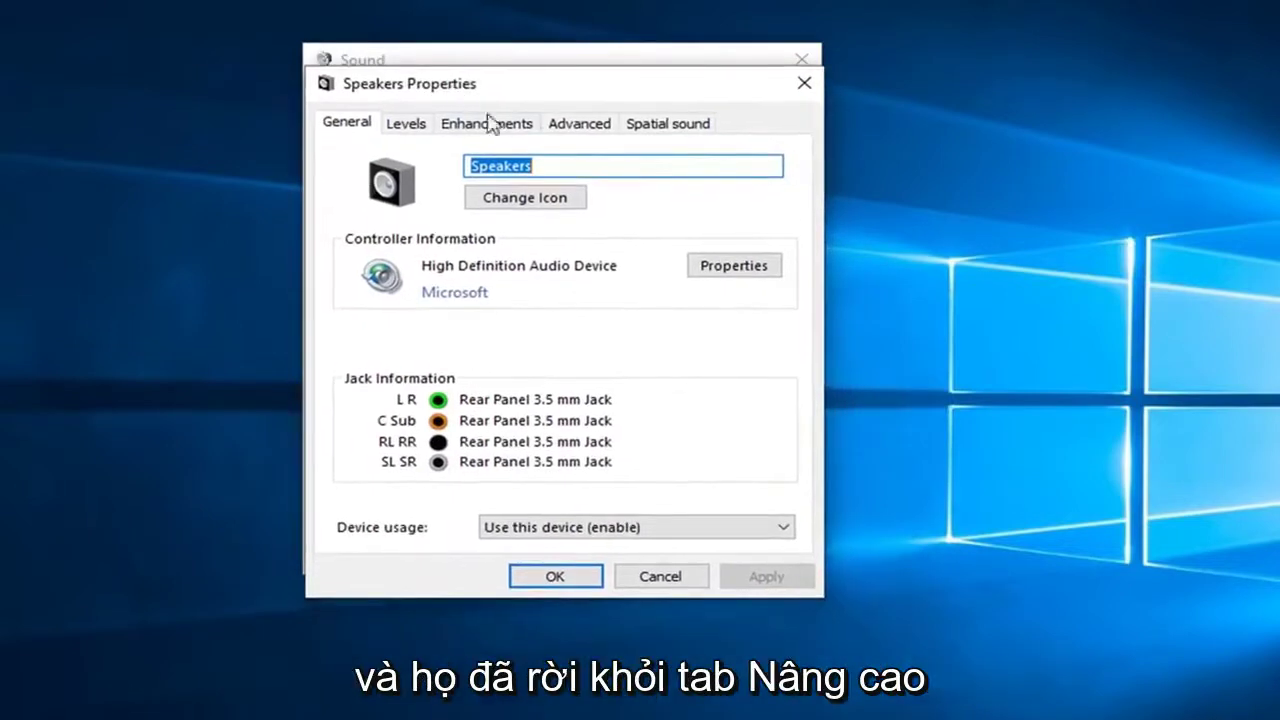
click(572, 124)
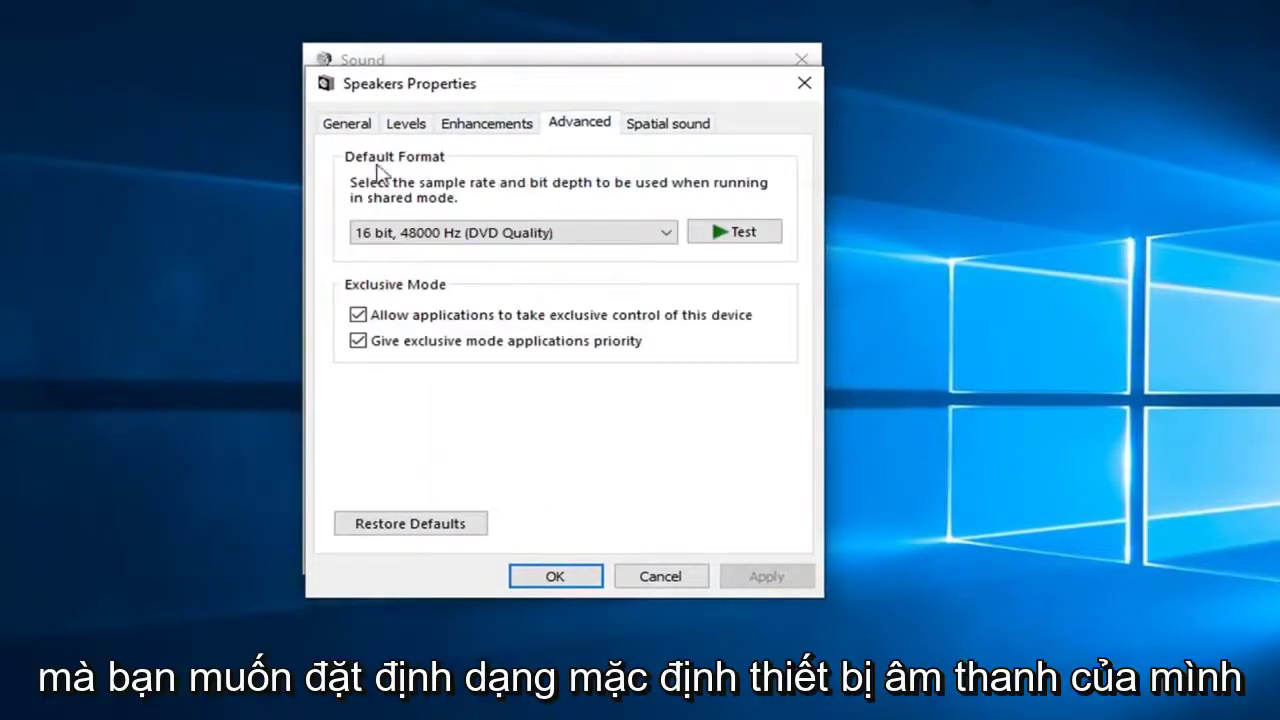
click(452, 238)
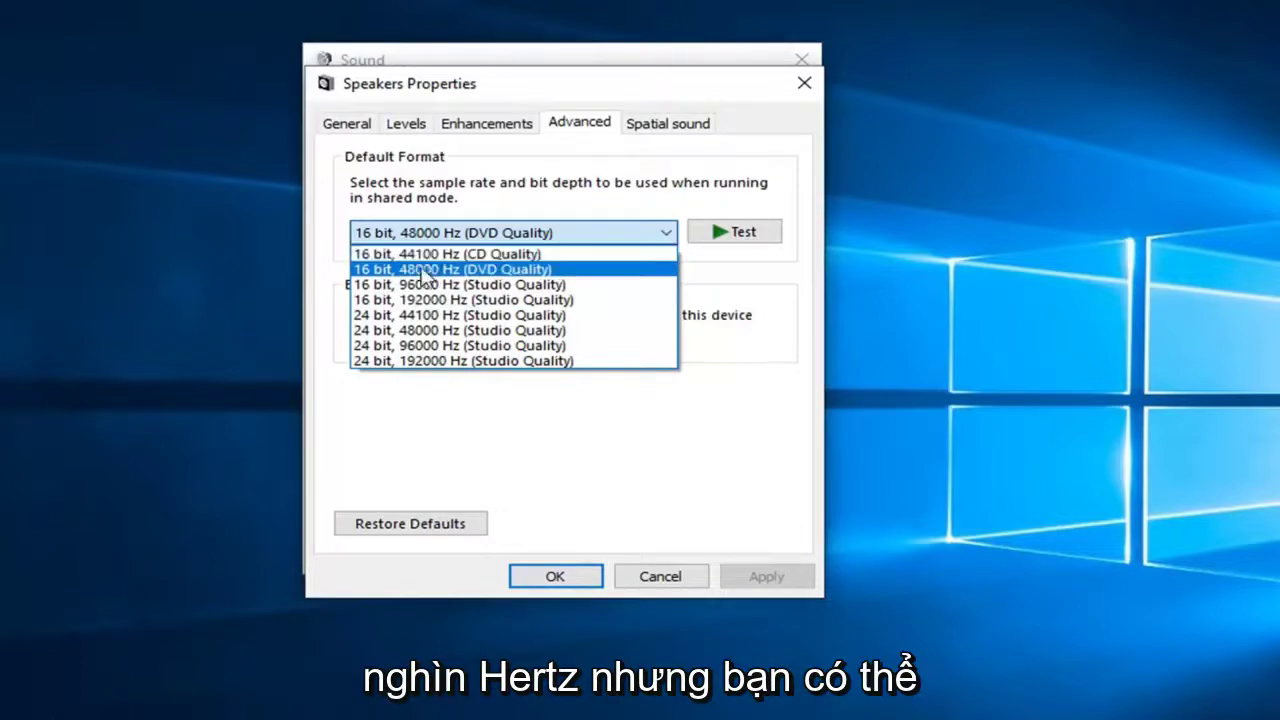
click(585, 193)
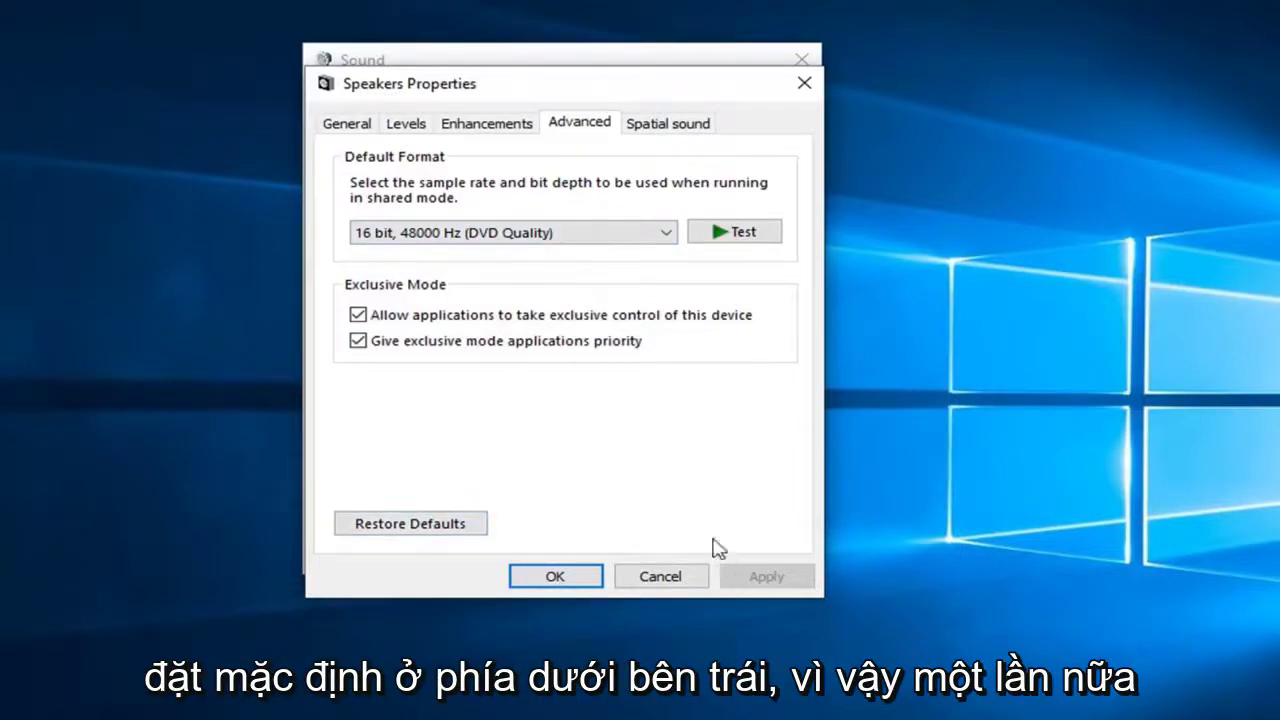
click(553, 577)
click(550, 556)
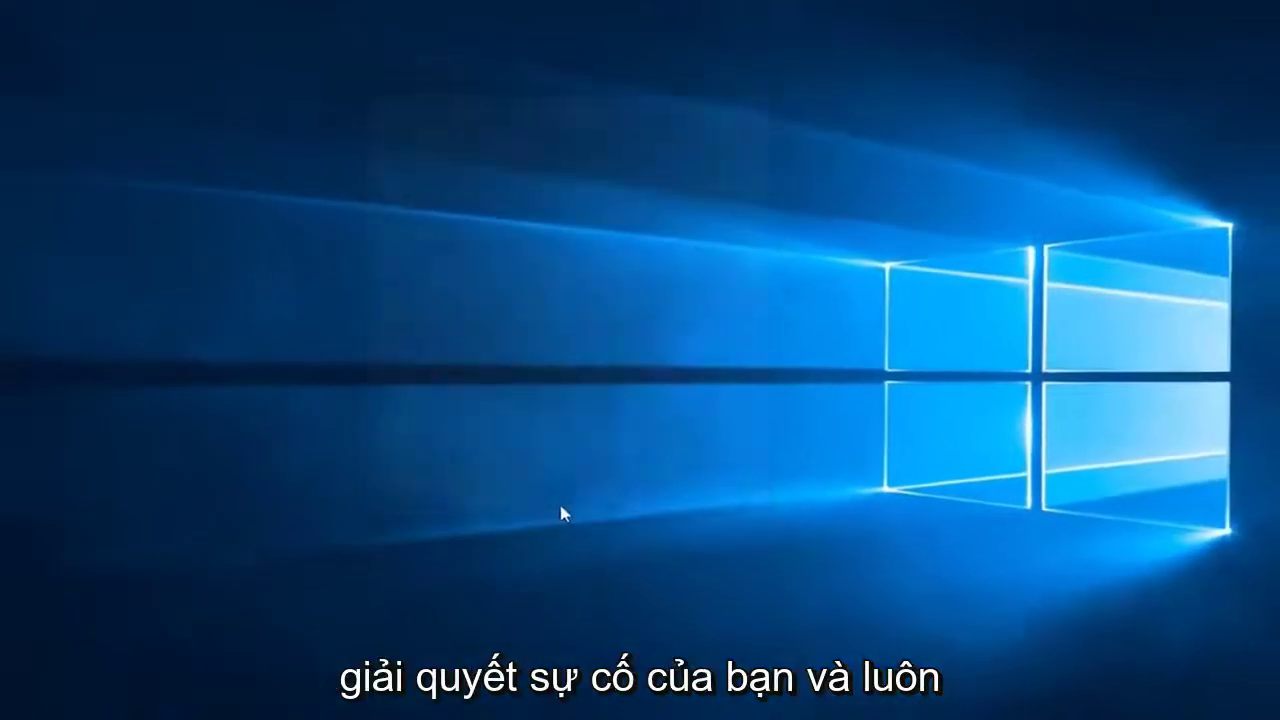